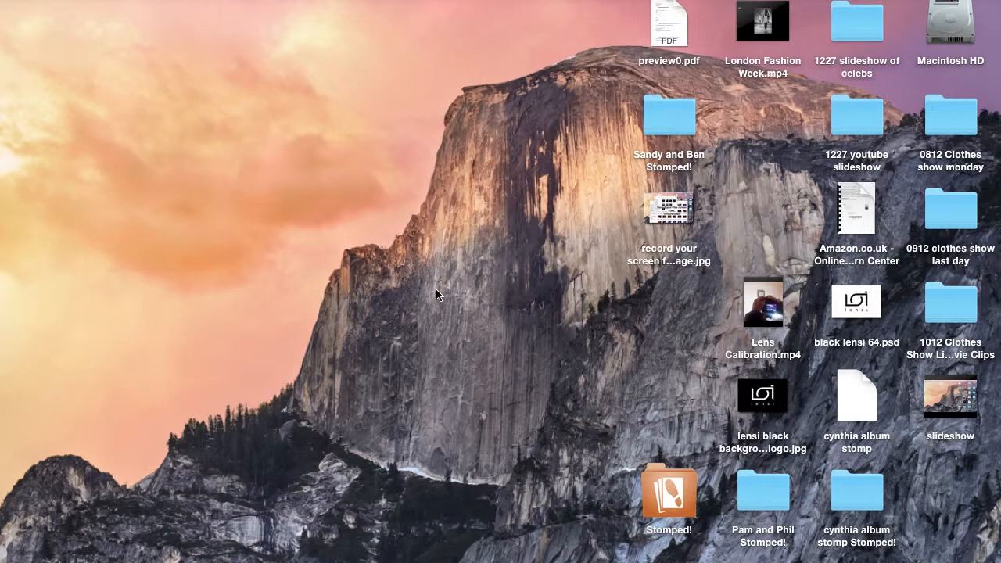
Switch to Lightroom, select all photos of the previous import and preview them in the Slideshow module.
mouse_move(2, 316)
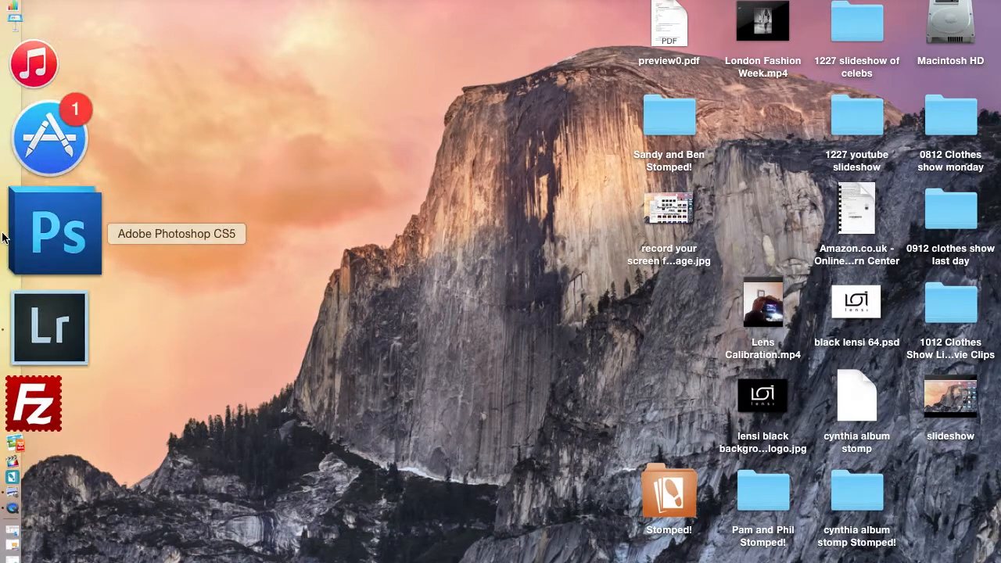
left_click(22, 250)
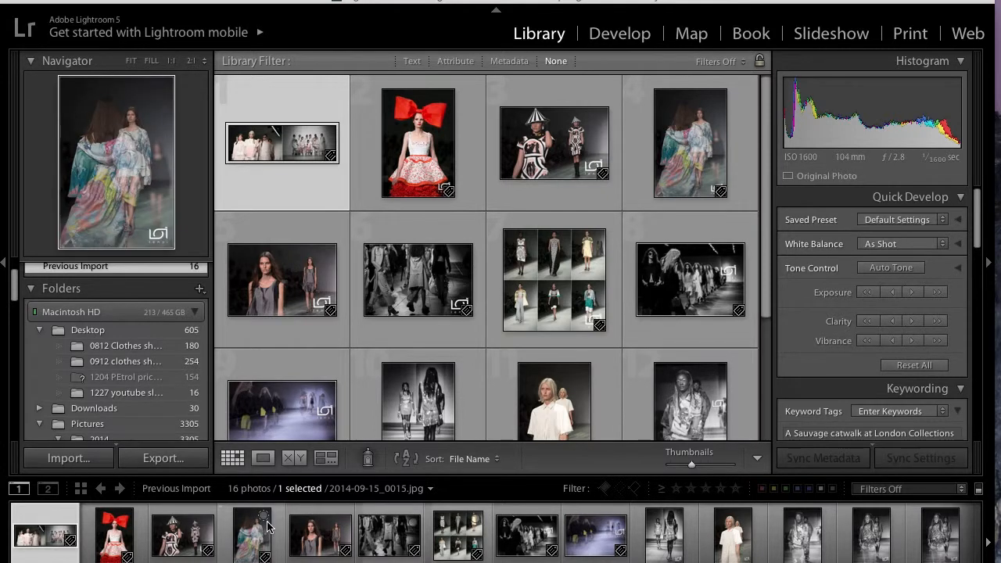
key("super+a")
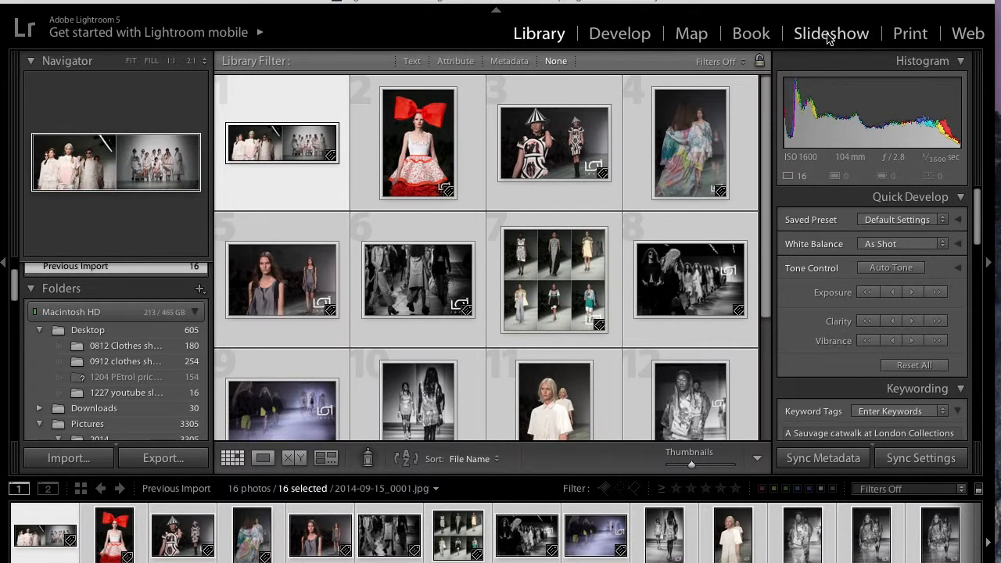
left_click(829, 39)
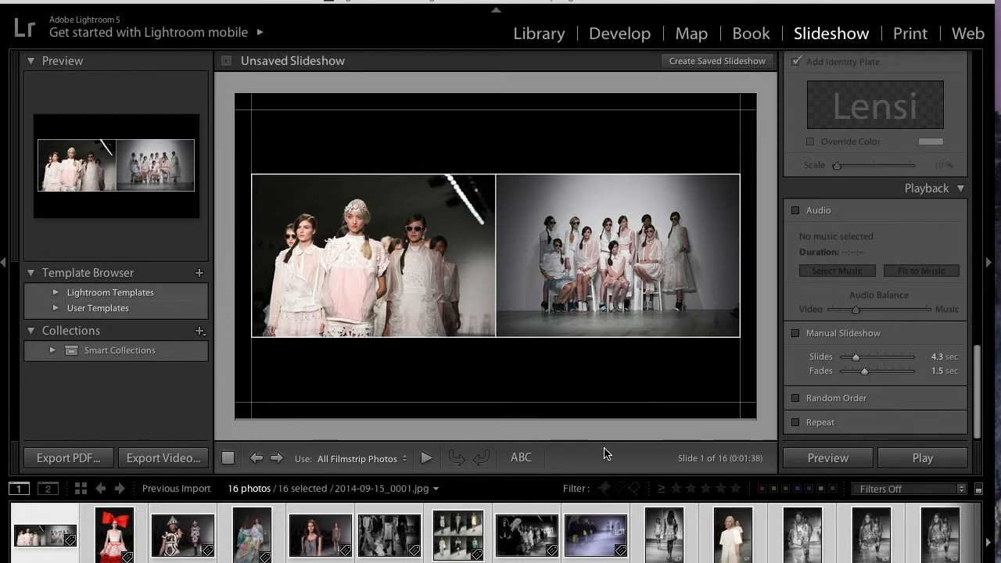
left_click(828, 458)
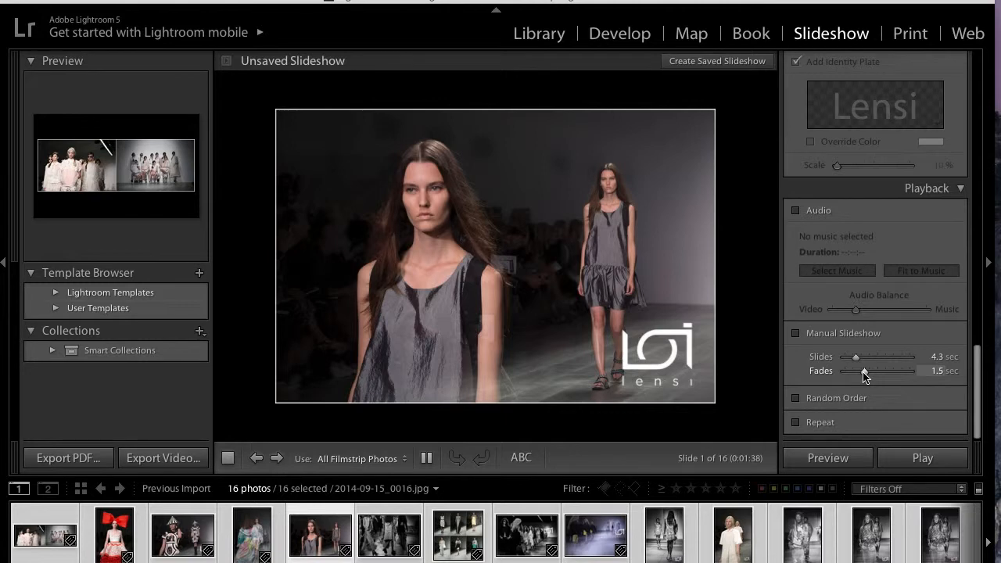
Try the identity plate overlay on the slides during the preview and turn it off again.
left_click_drag(977, 383, 985, 86)
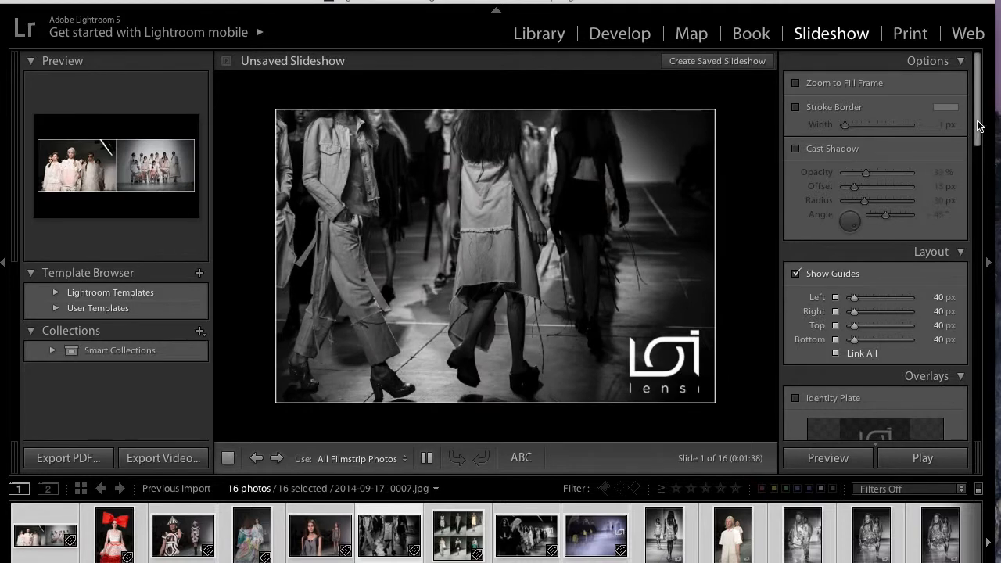
scroll(897, 182, "down", 6)
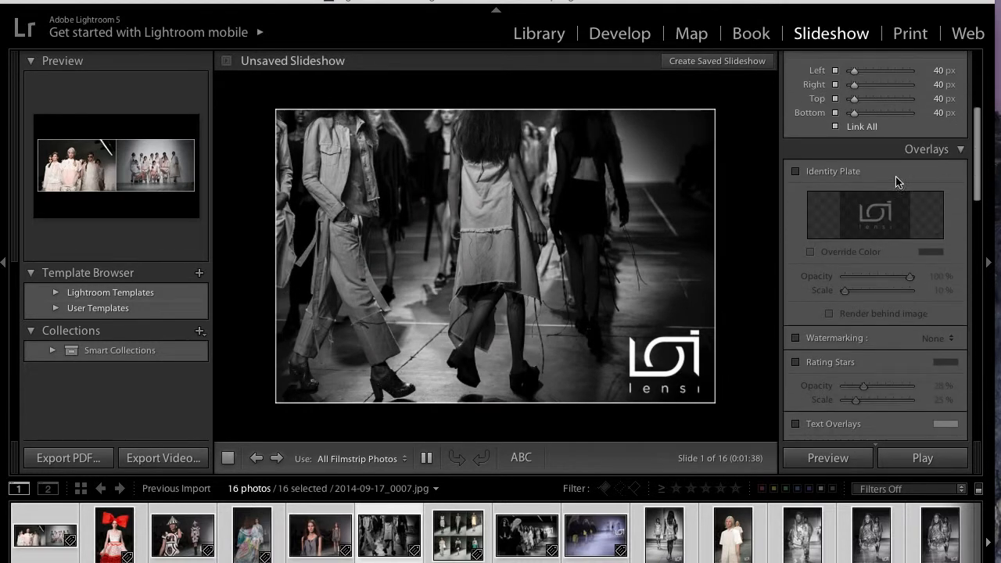
left_click(797, 173)
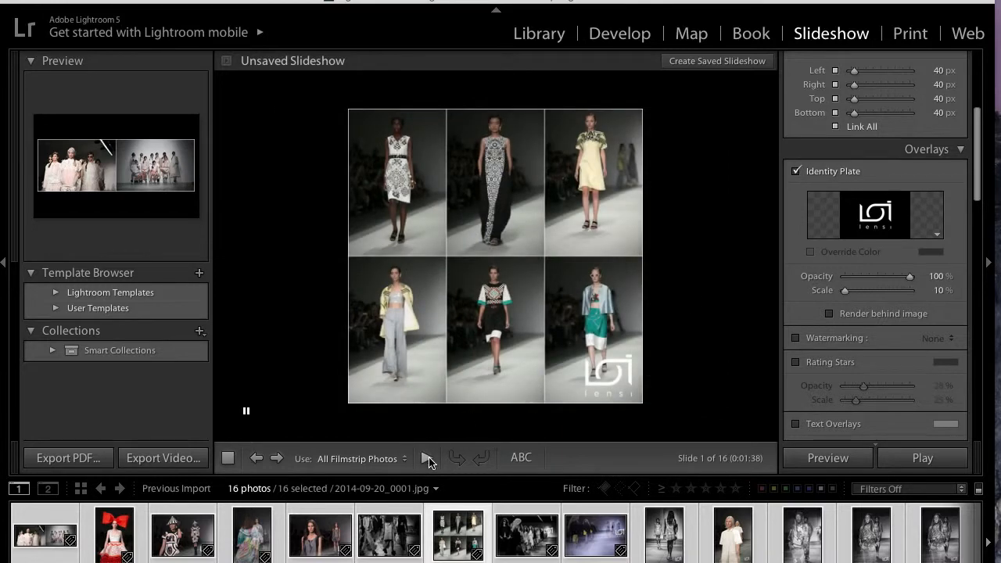
left_click(797, 172)
left_click(797, 172)
left_click(795, 172)
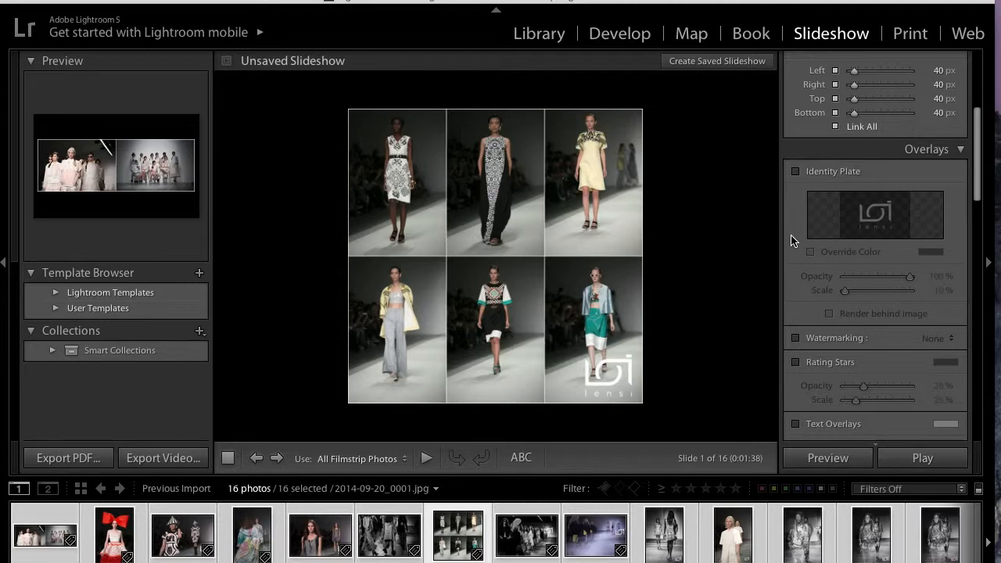
Try the background image in the slideshow backdrop, stopping the preview to compare the slide with and without it.
left_click_drag(977, 189, 974, 294)
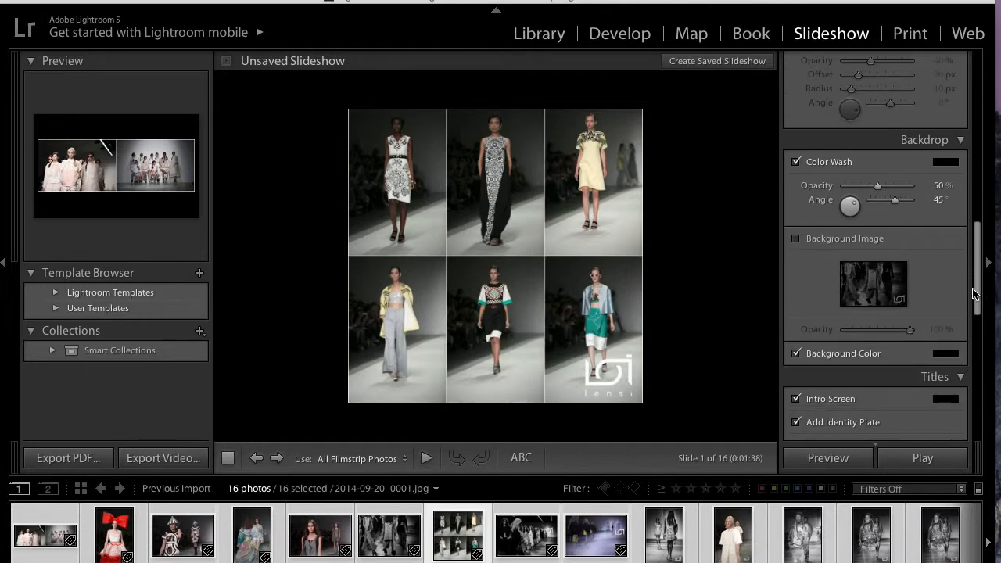
left_click(797, 240)
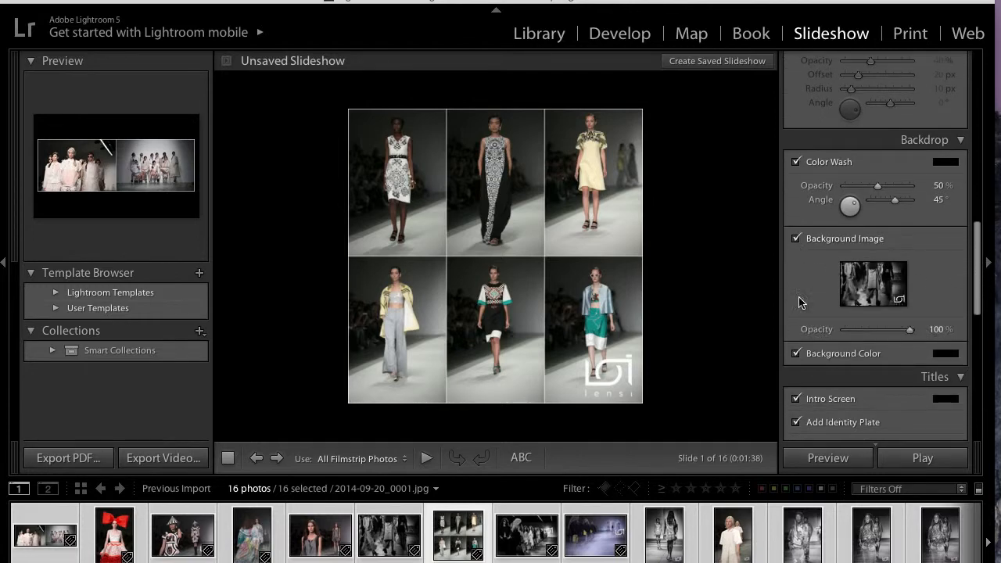
left_click(229, 459)
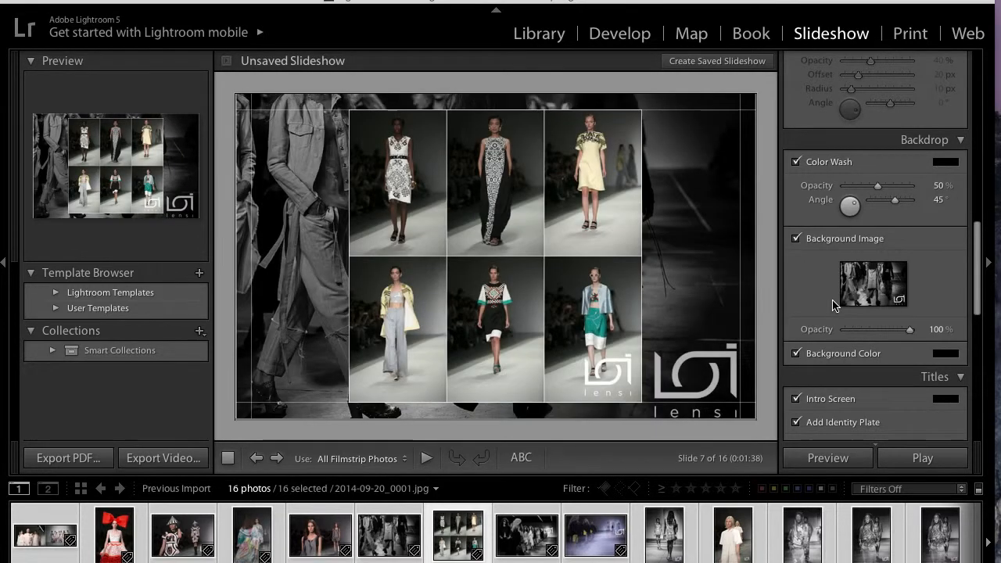
left_click(797, 238)
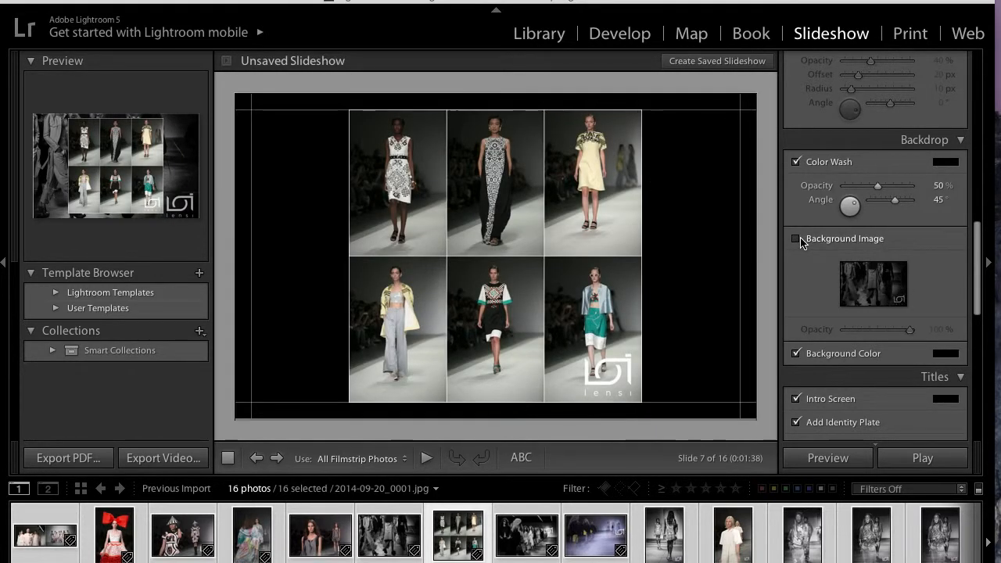
left_click(799, 240)
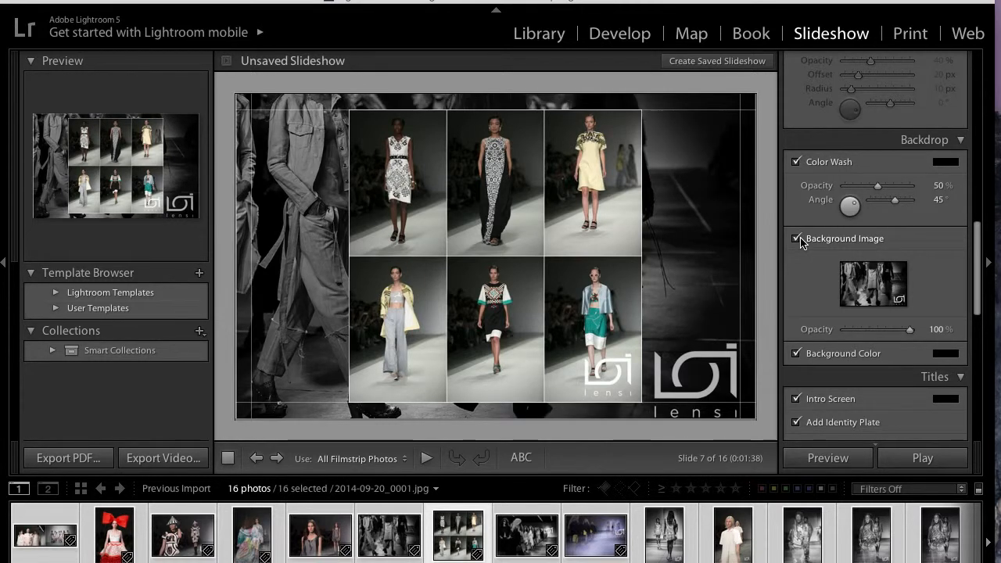
Preview a few slides over the background image, stop the playback and turn the background image off.
left_click(427, 458)
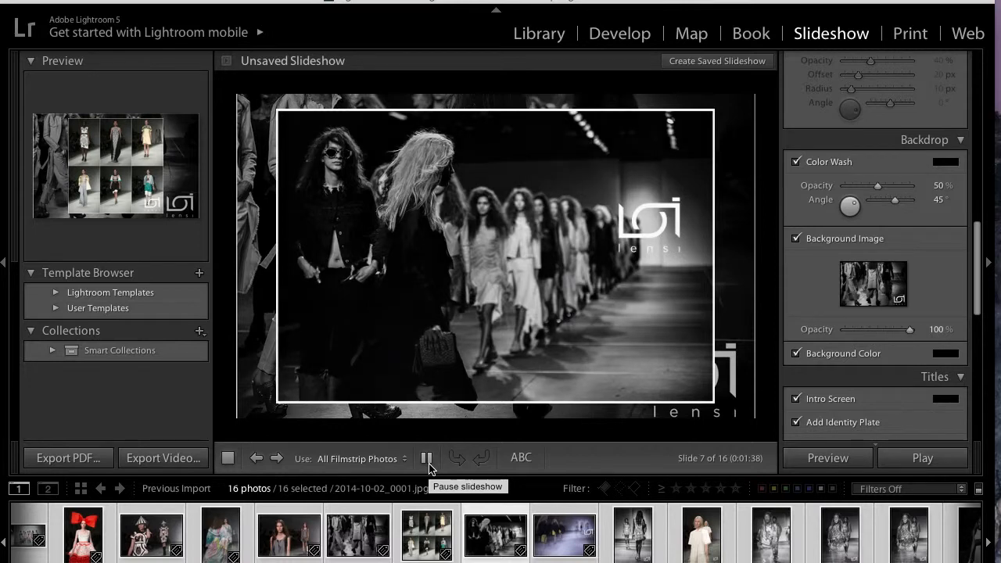
left_click(428, 464)
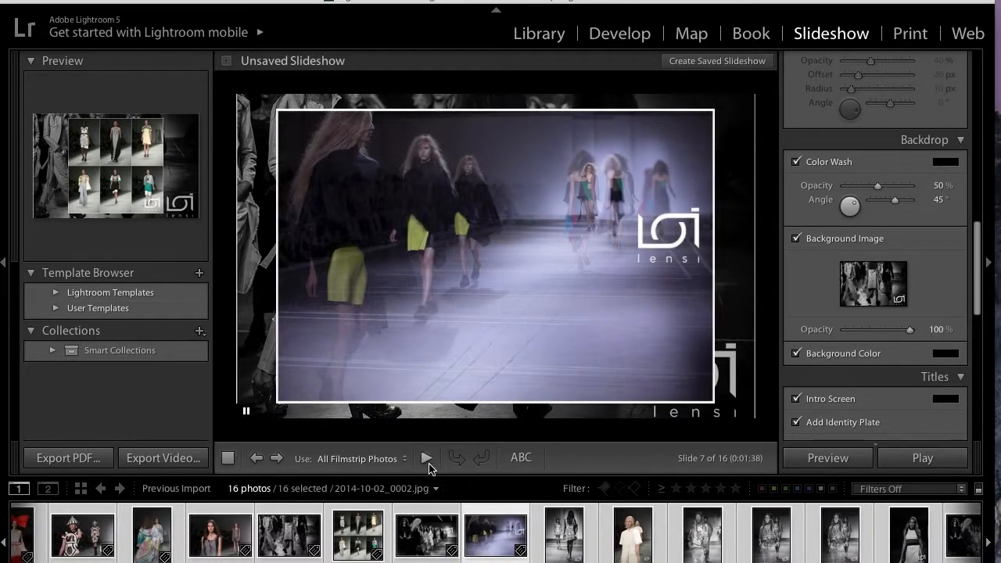
left_click(227, 458)
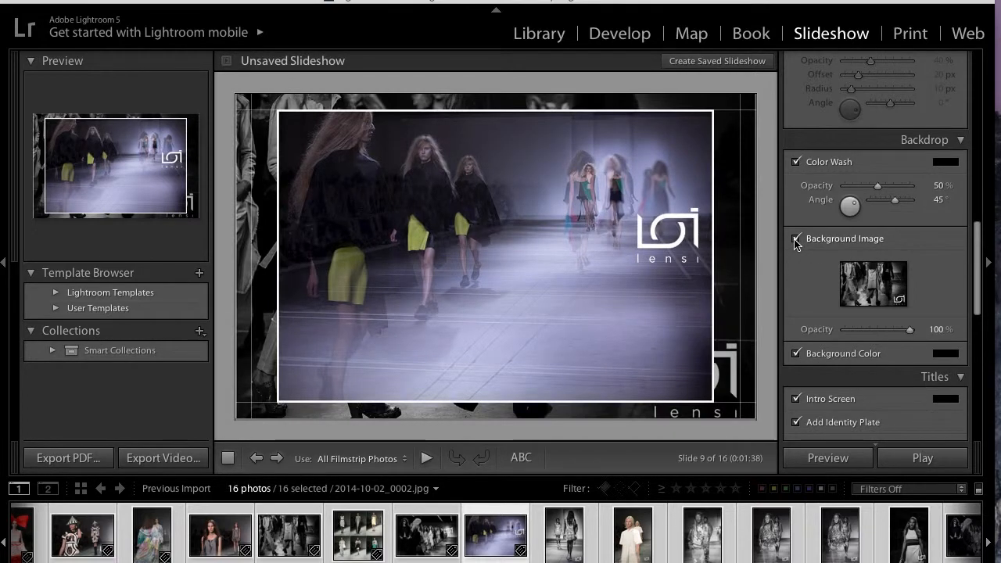
left_click(796, 239)
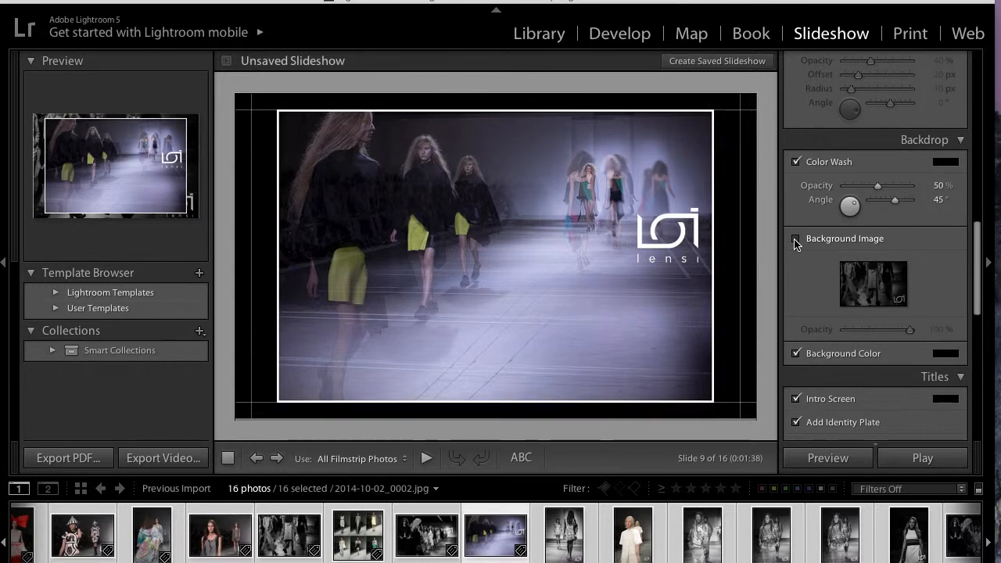
Compare the stopped slide with and without the identity plate overlay, leaving the overlay off.
scroll(938, 261, "up", 8)
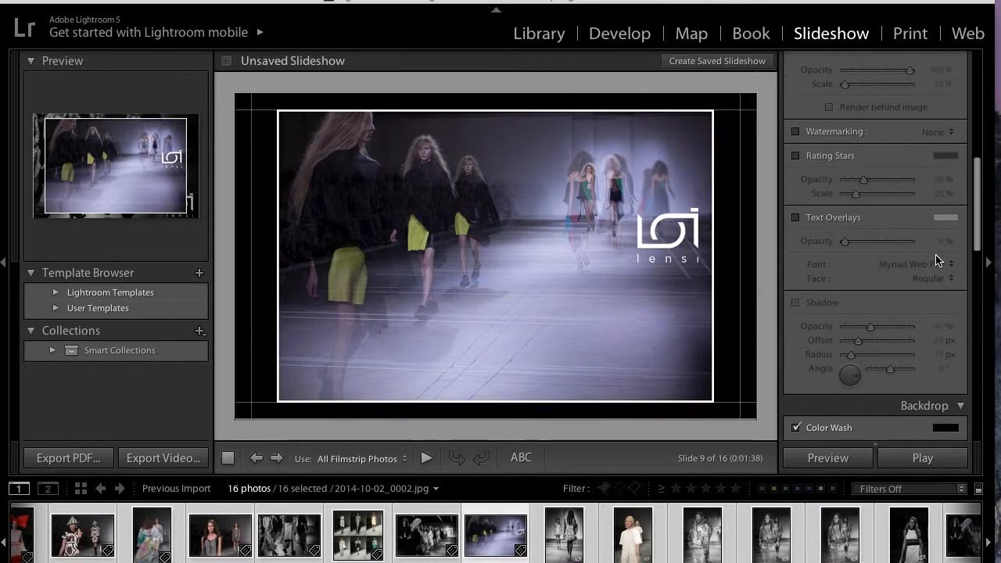
left_click(796, 137)
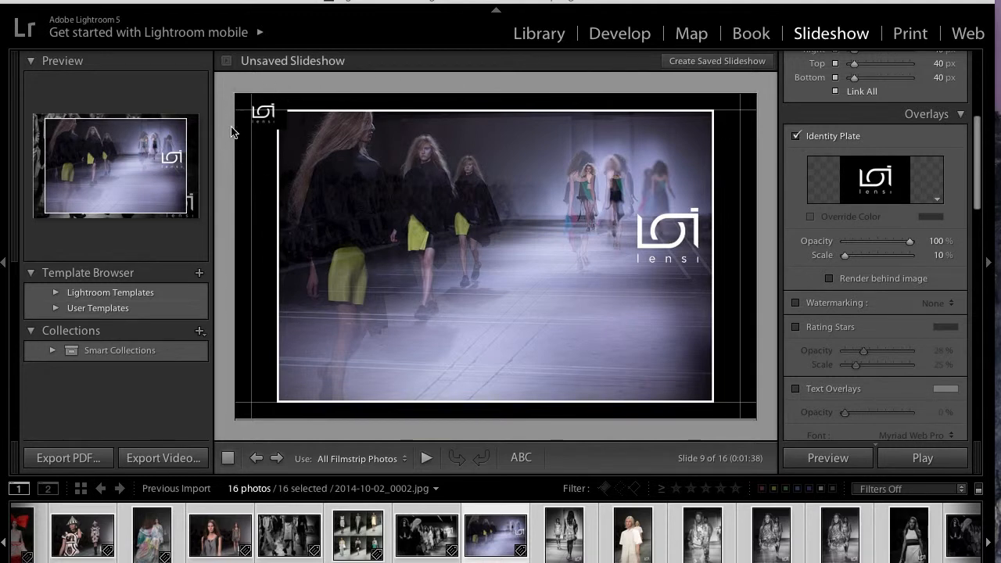
left_click(796, 137)
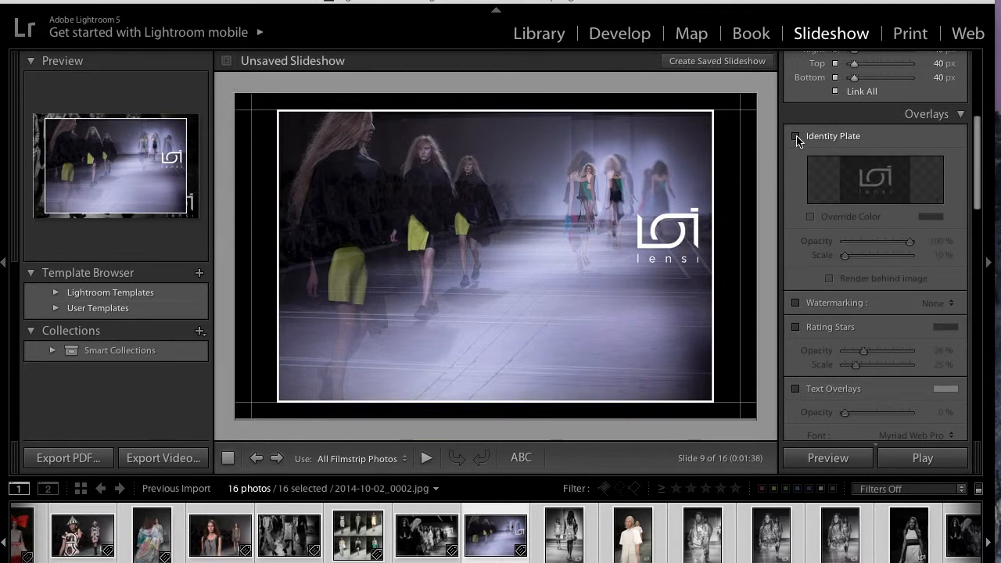
left_click(796, 137)
left_click(796, 137)
Try white, light green and dark green as the slideshow's background color, and set it back to black.
scroll(792, 186, "down", 10)
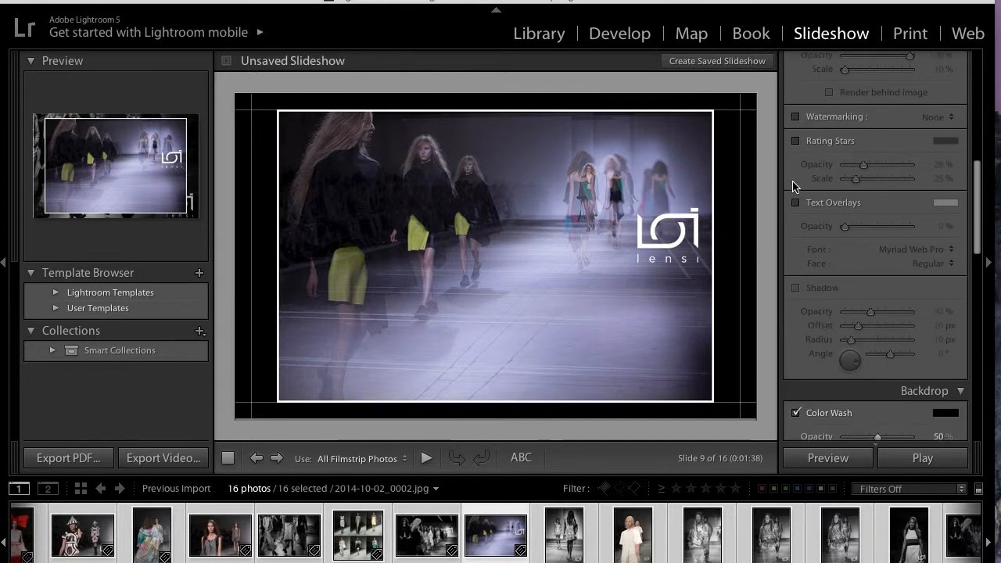
scroll(792, 186, "down", 5)
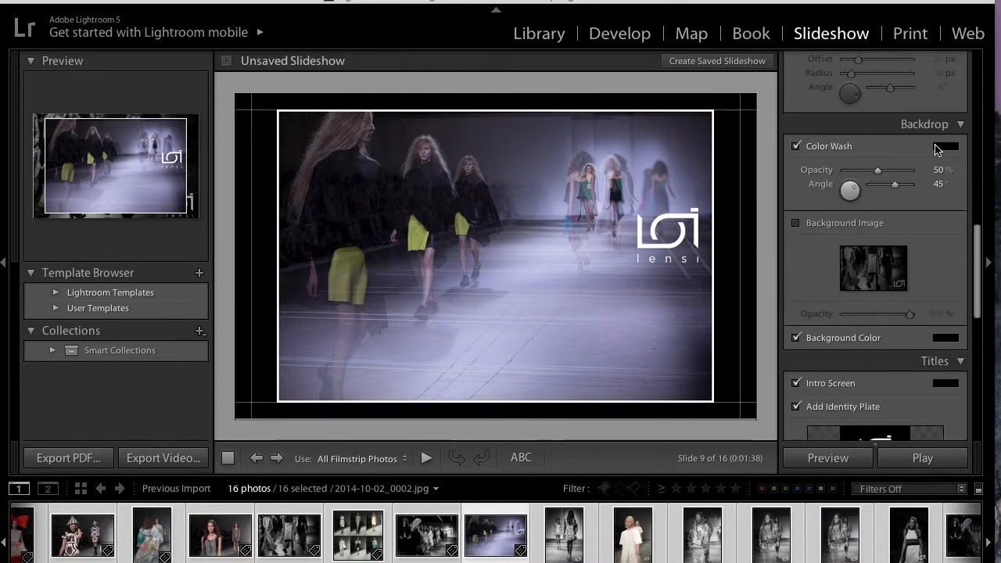
scroll(907, 242, "down", 2)
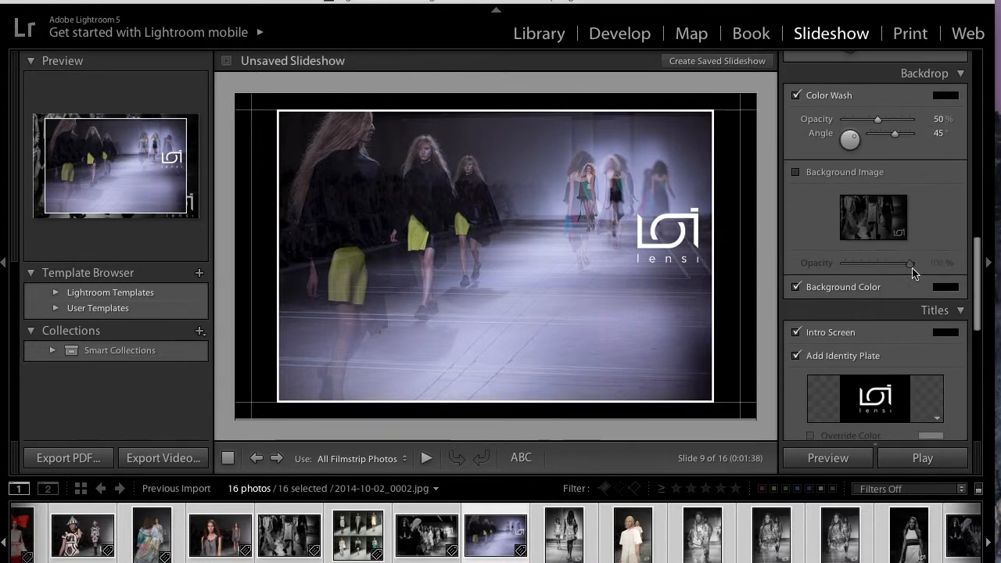
left_click(948, 287)
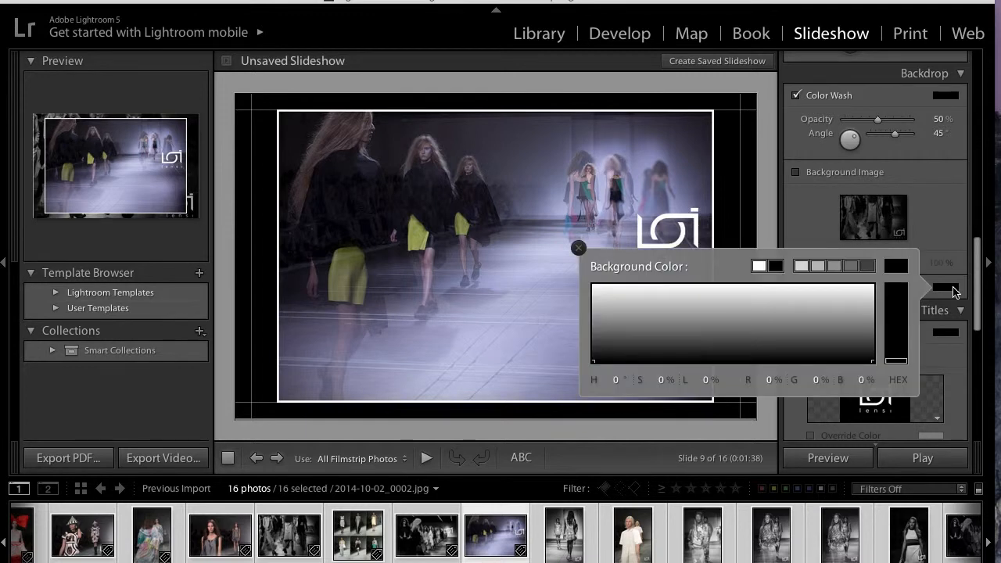
left_click(759, 266)
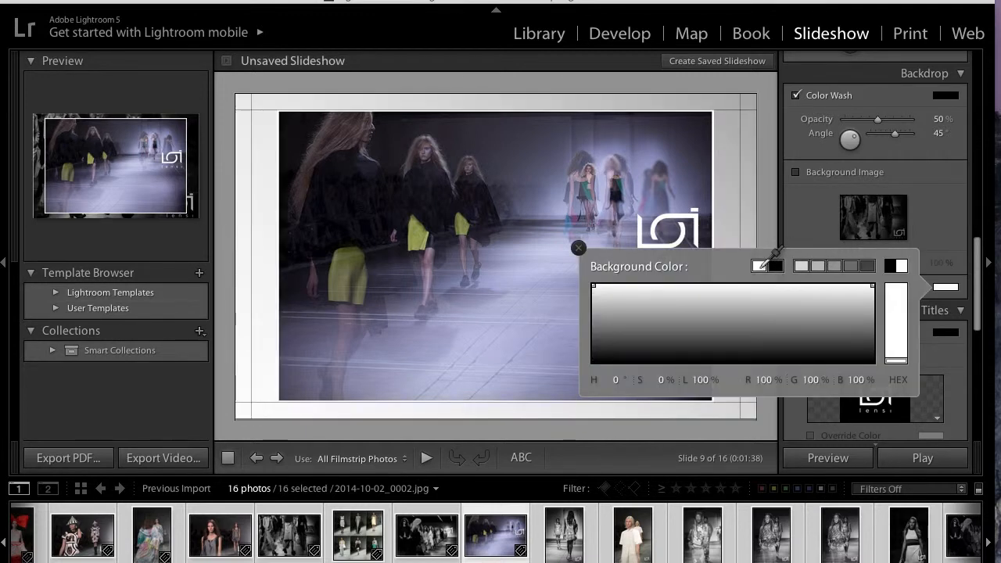
left_click(895, 317)
mouse_move(871, 303)
left_mouse_down()
mouse_move(824, 323)
mouse_move(599, 325)
left_mouse_up()
left_click(660, 303)
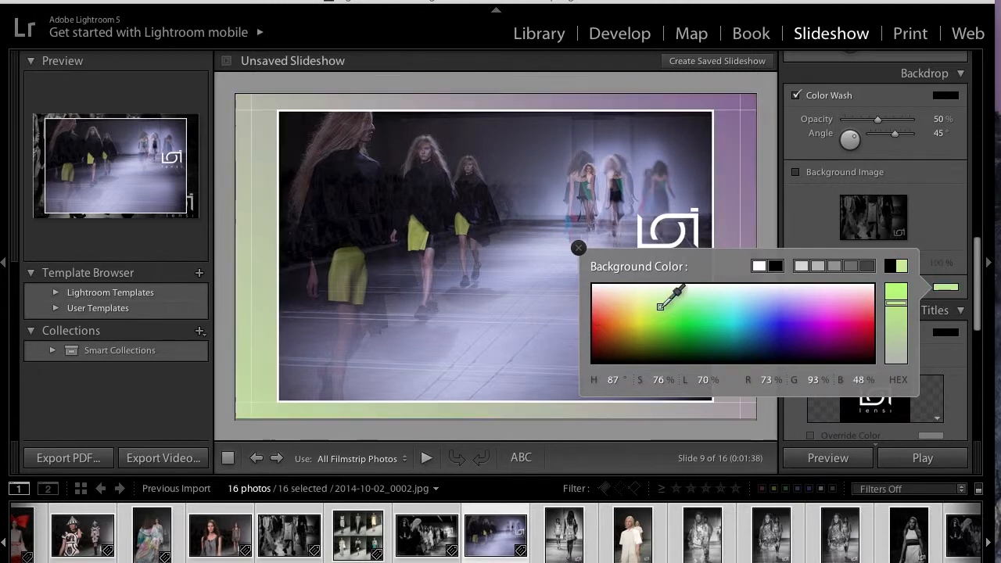
left_click(695, 353)
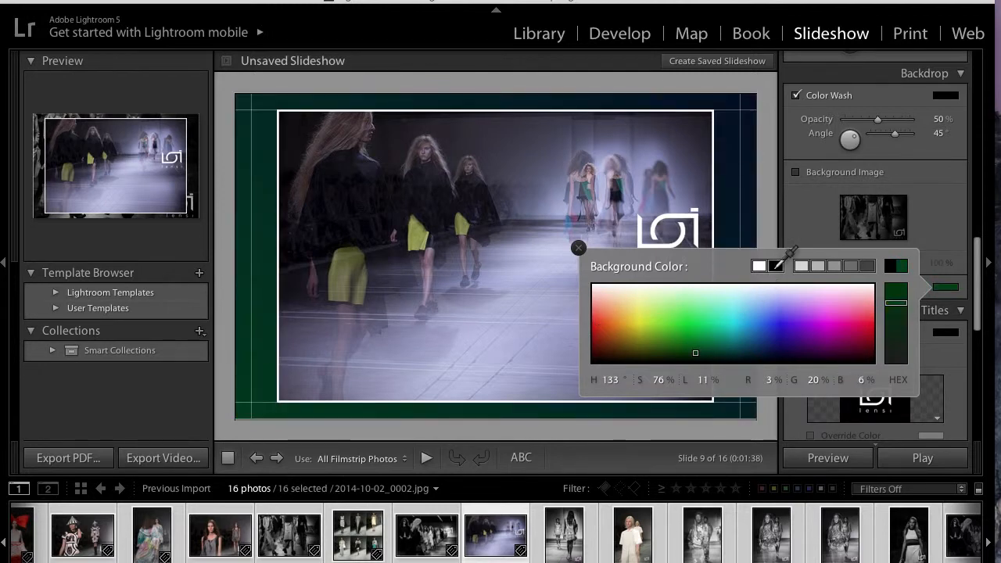
left_click(776, 265)
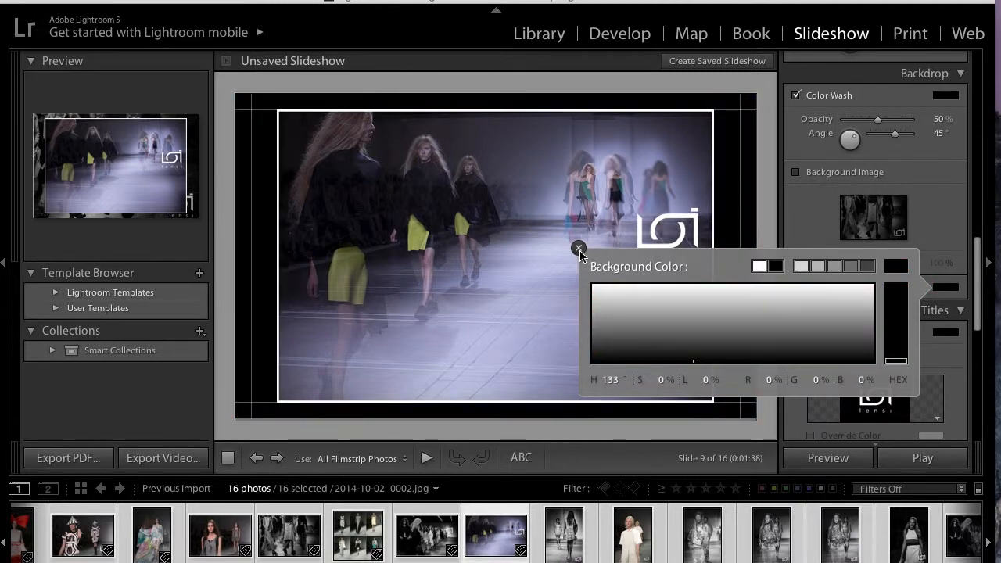
left_click(579, 248)
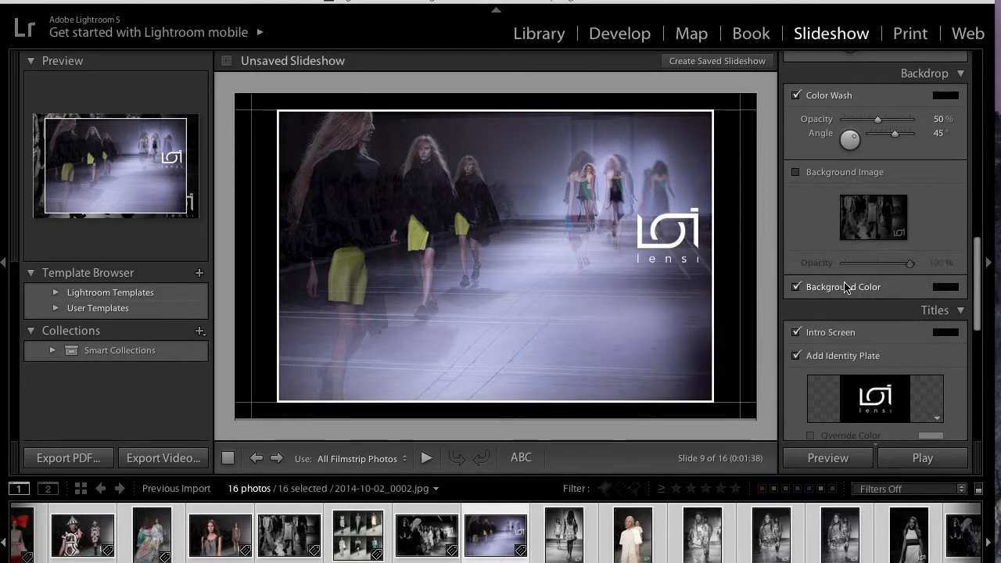
Toggle the intro screen off and on to compare the slideshow without it, leaving it enabled.
scroll(844, 286, "down", 2)
scroll(844, 286, "down", 1)
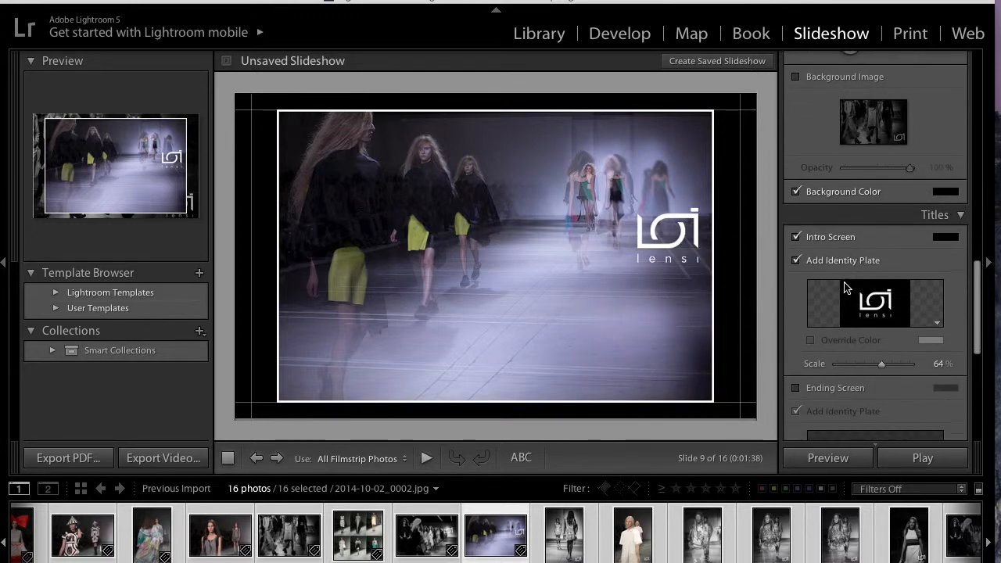
left_click(796, 235)
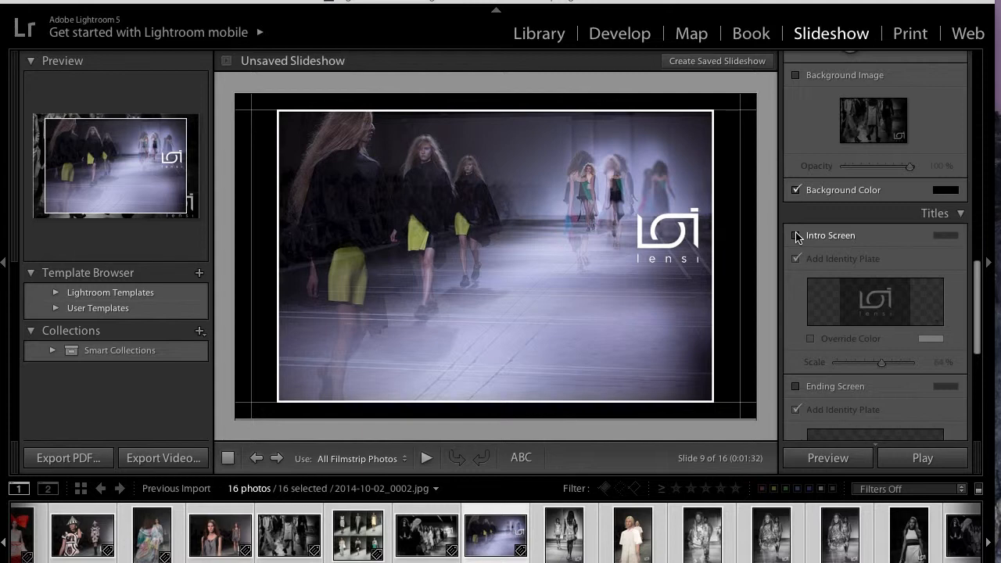
left_click(796, 236)
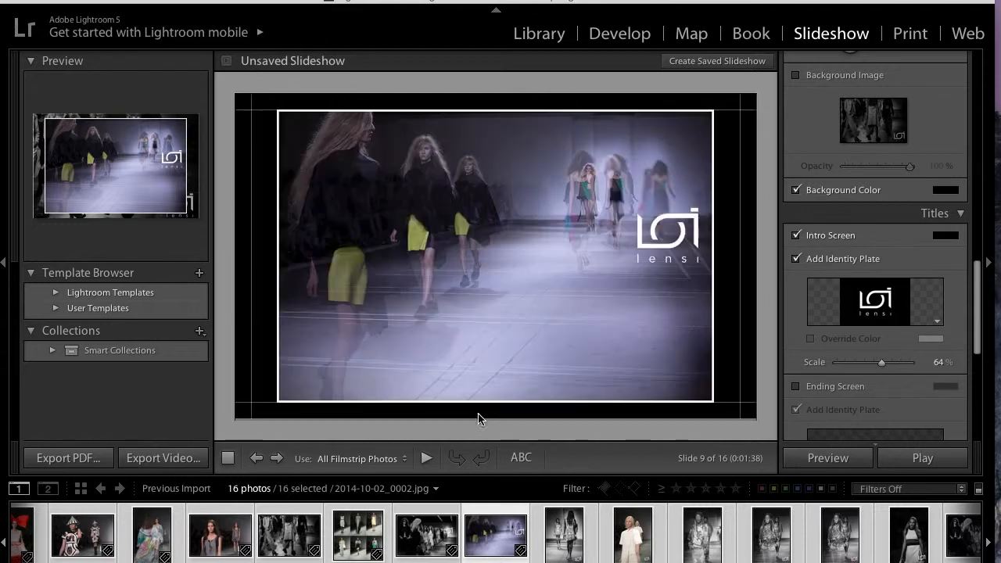
left_click(798, 236)
left_click(798, 237)
Enable the slideshow's ending screen in the title settings.
left_click_drag(978, 303, 978, 356)
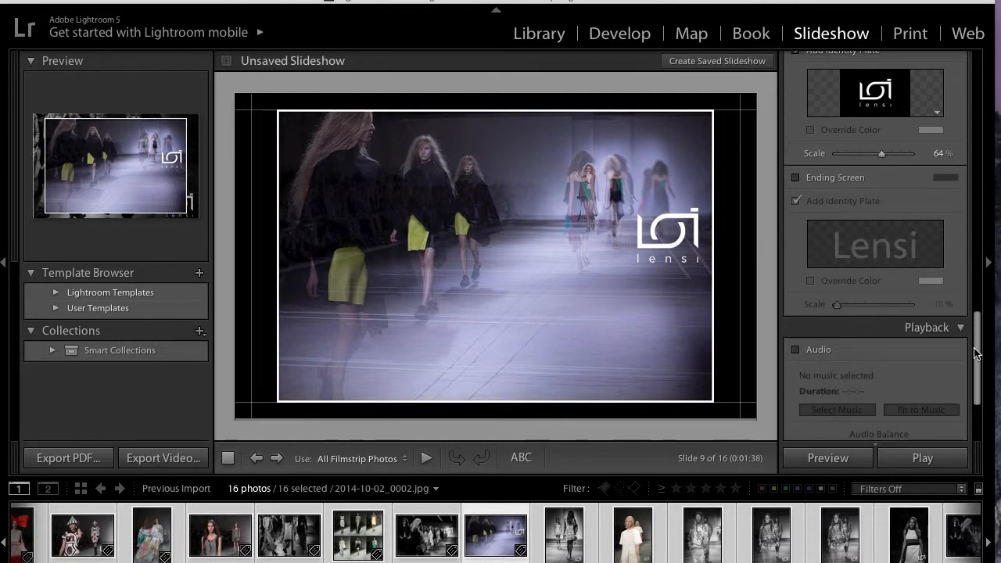
left_click(796, 178)
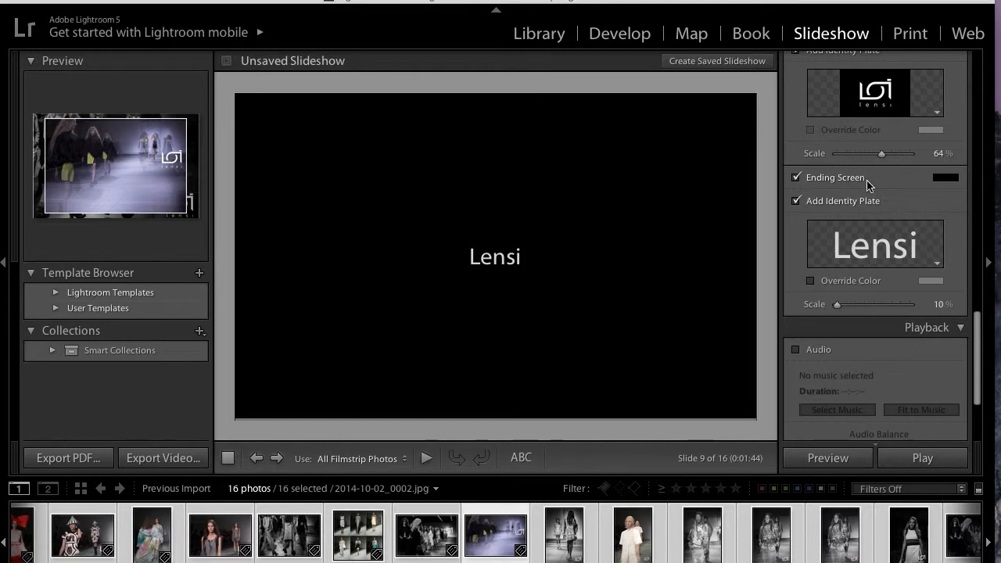
Turn off the slideshow's ending screen in the title settings.
left_click(798, 180)
Toggle the slideshow's playback audio option on and off twice, leaving audio disabled.
scroll(879, 273, "down", 4)
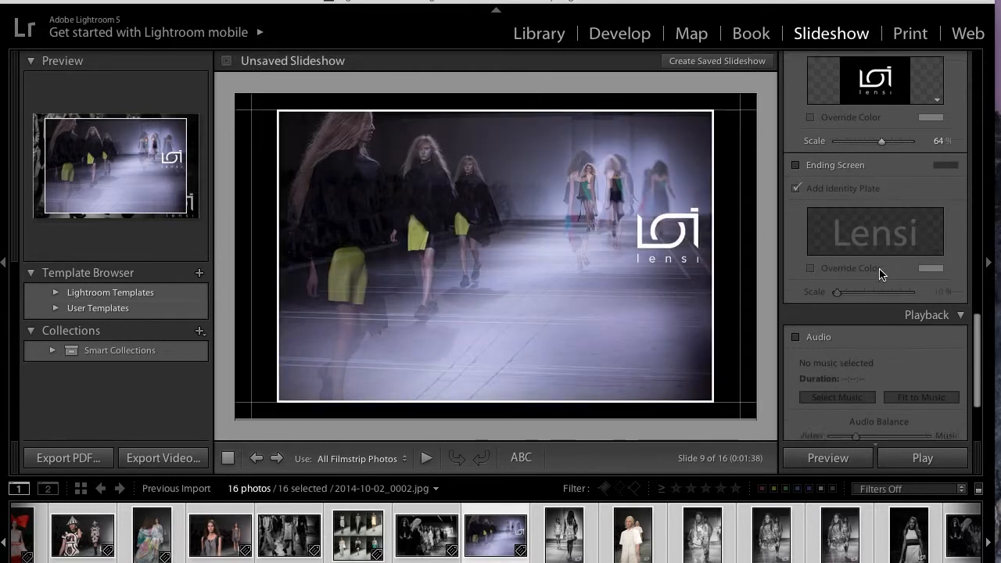
left_click(795, 211)
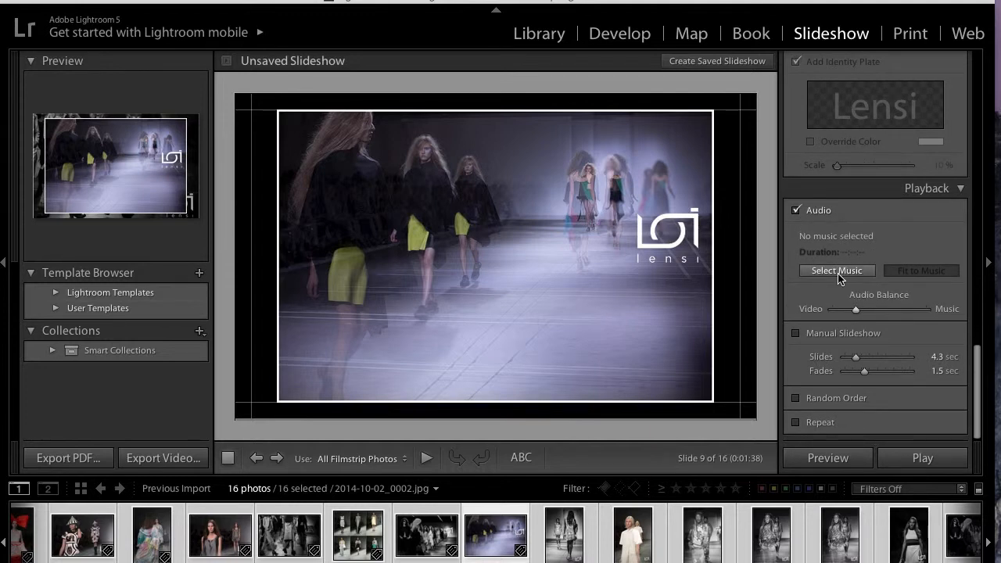
left_click(795, 211)
scroll(858, 247, "down", 1)
scroll(858, 247, "up", 1)
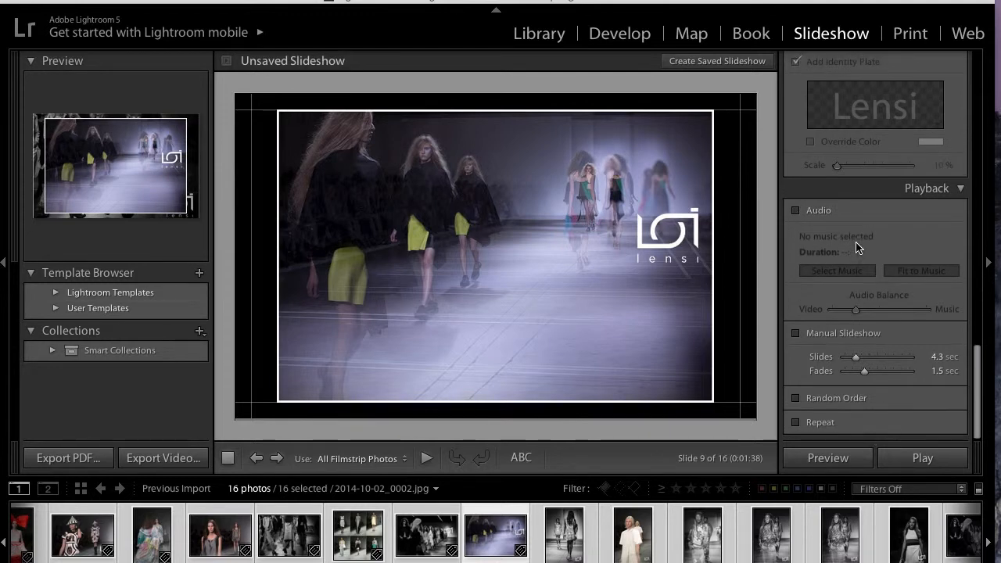
left_click(796, 211)
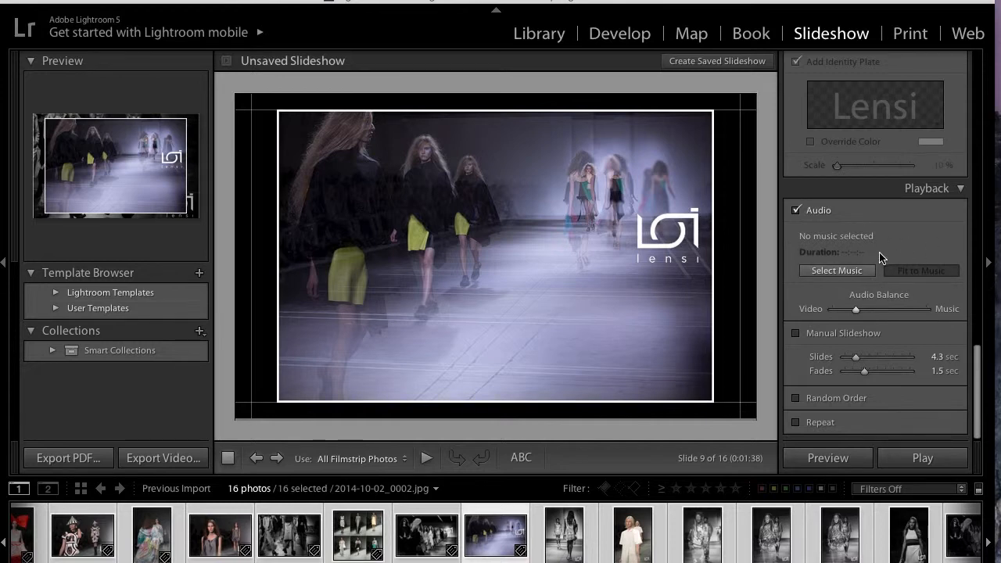
left_click(797, 211)
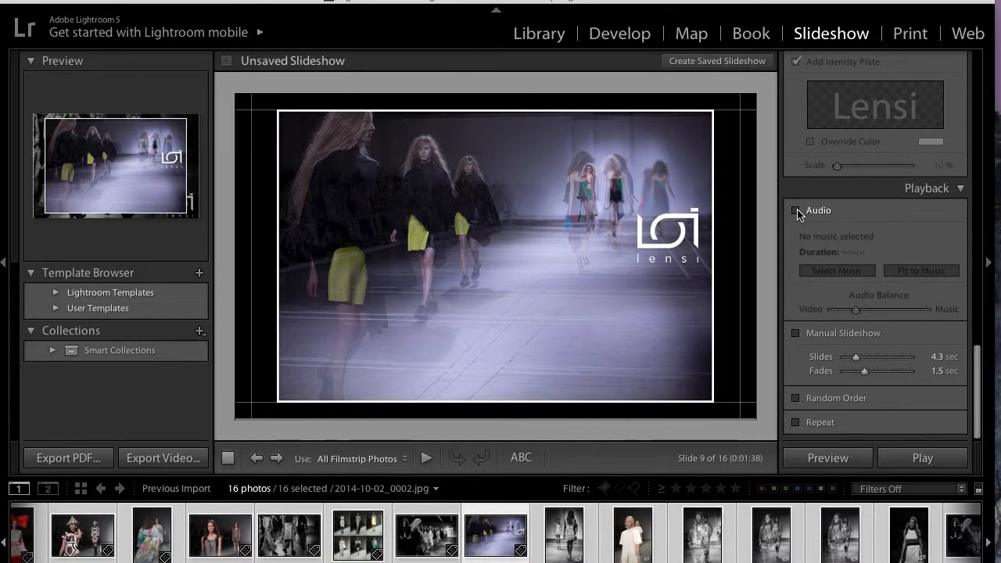
Preview the slideshow in the workspace and stop it, and play it full screen before exiting the playback.
left_click(828, 459)
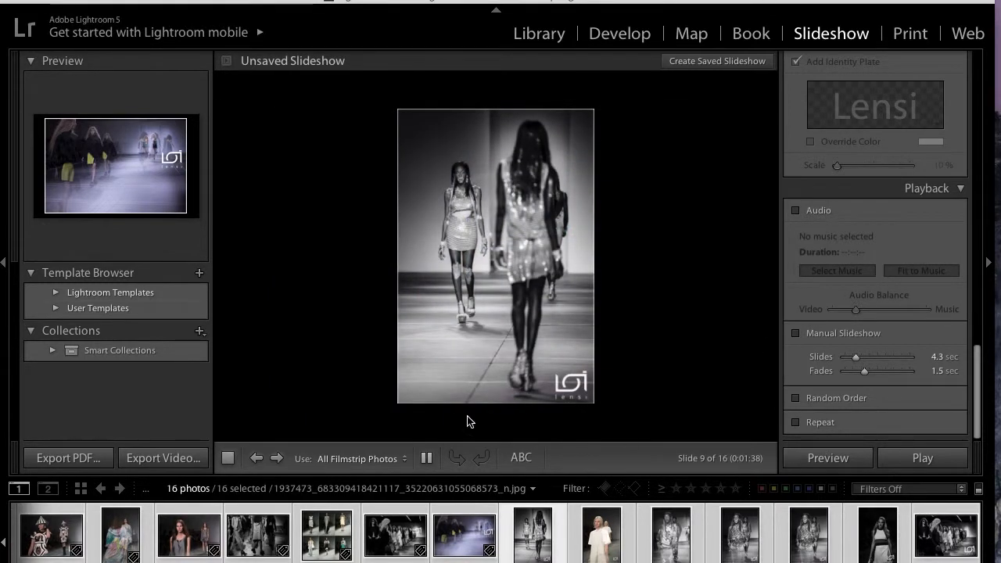
left_click(229, 462)
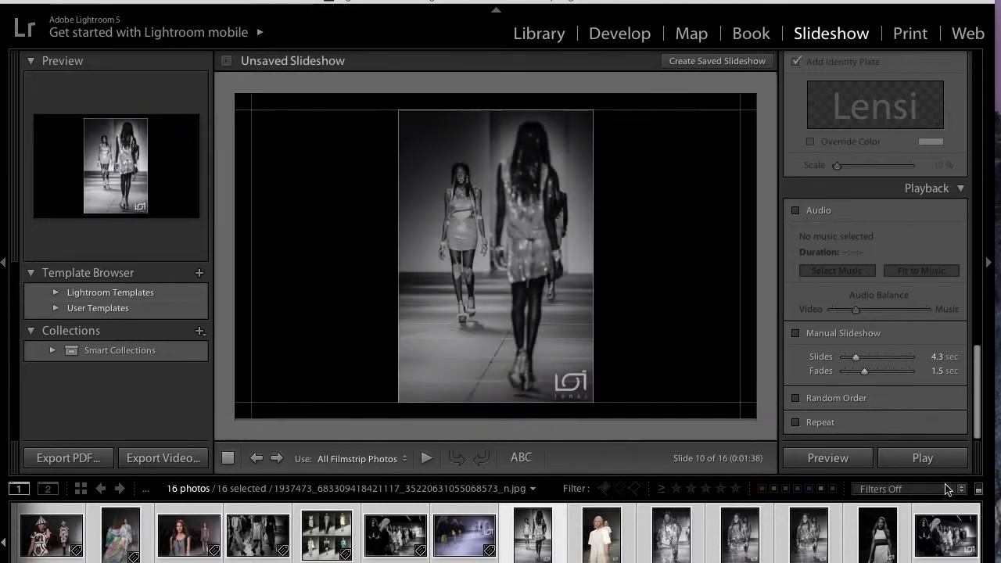
left_click(916, 459)
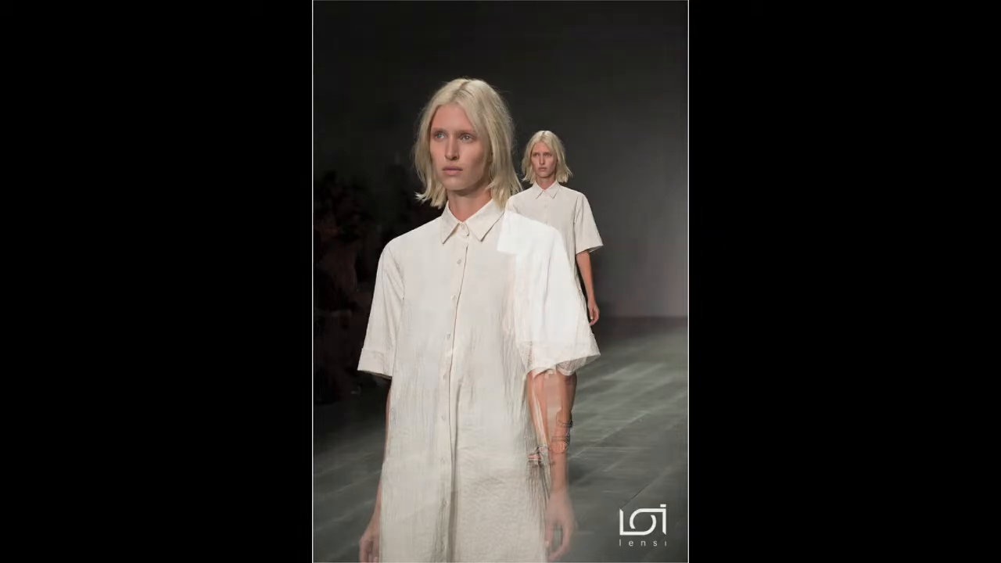
key("Escape")
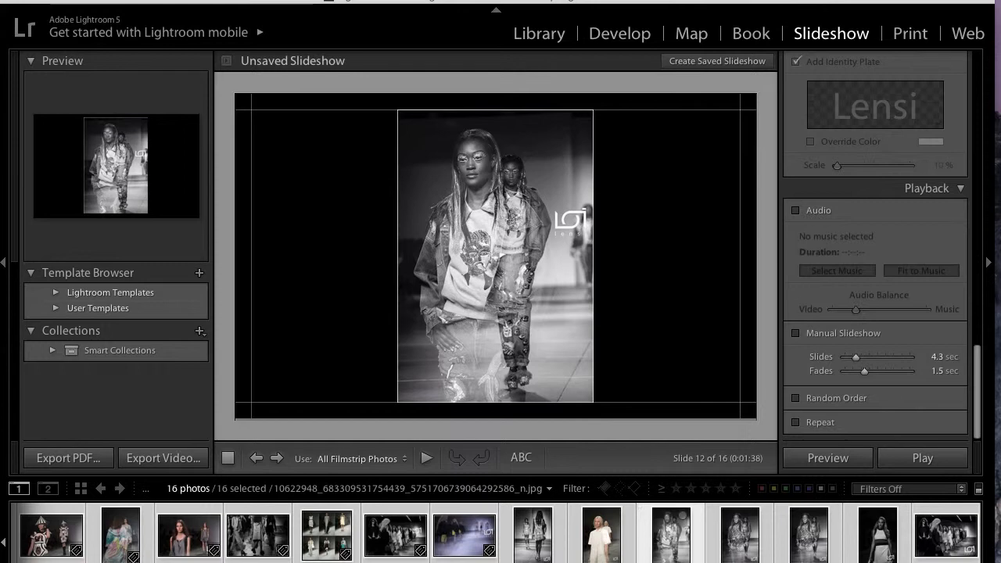
Start exporting the slideshow as a video and check the available video presets, keeping 720p.
scroll(500, 534, "left", 3)
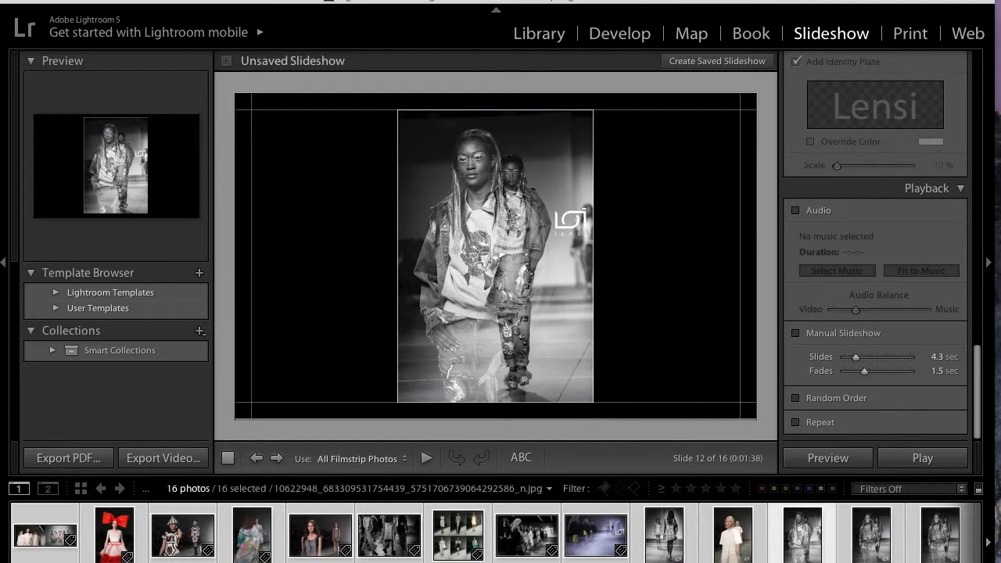
left_click(151, 460)
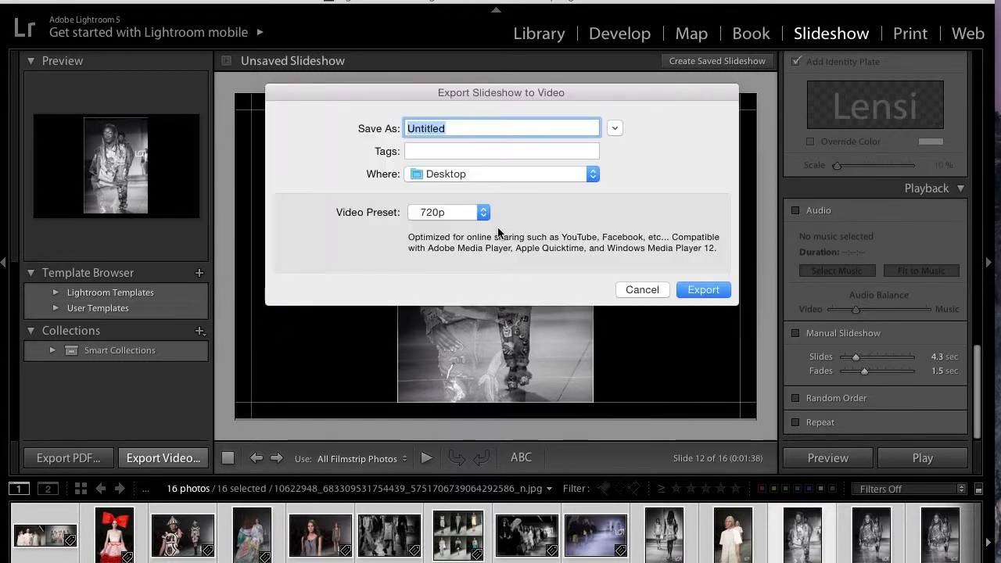
left_click(484, 215)
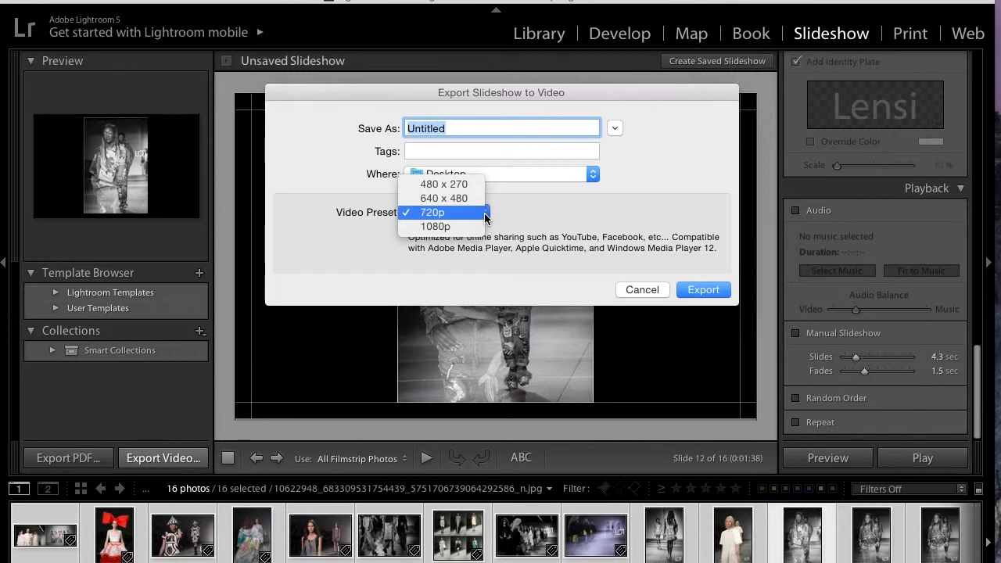
left_click(713, 293)
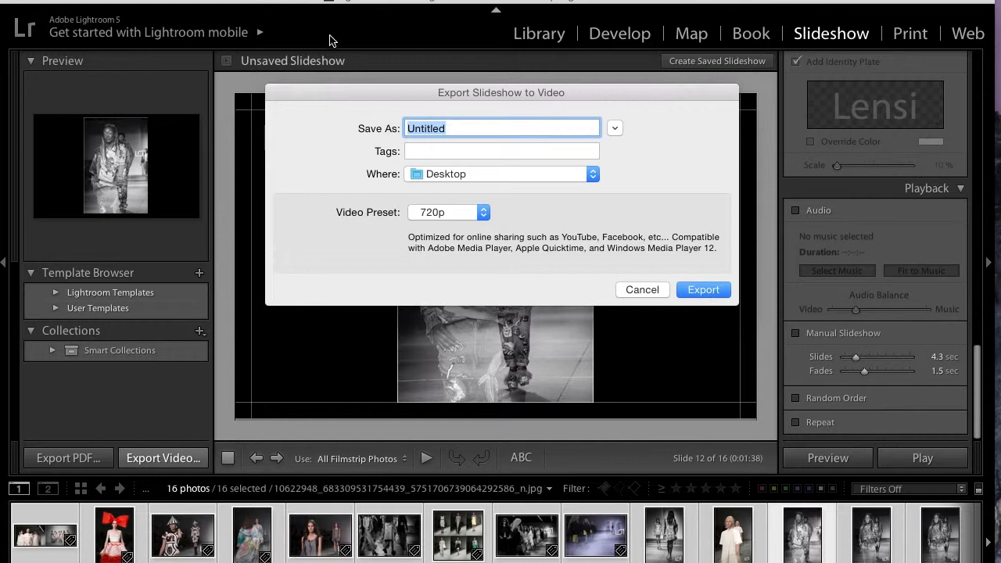
Name the video "LFW Slideshow - How to" and export it to the Desktop.
left_click(450, 127)
key("BackSpace")
key("BackSpace")
key("BackSpace")
key("BackSpace")
key("BackSpace")
key("BackSpace")
key("BackSpace")
key("BackSpace")
type("LFW")
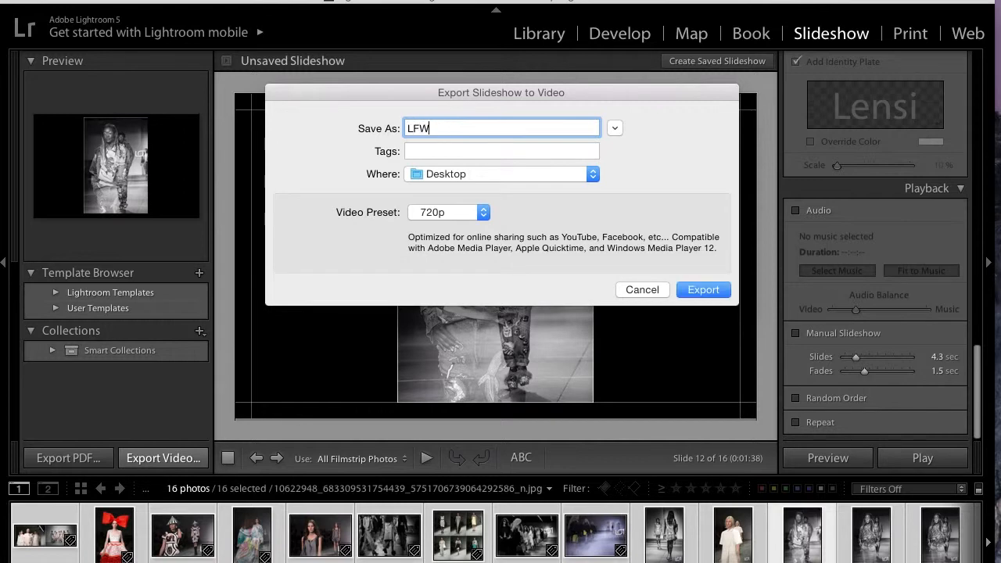
type(" Slideshow - How to c")
key("BackSpace")
key("BackSpace")
left_click(698, 291)
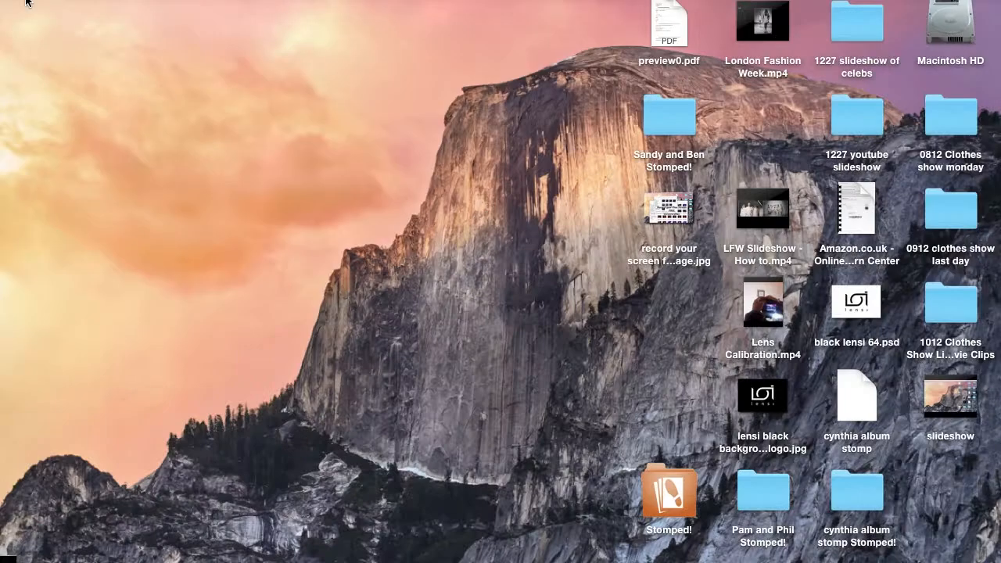
Switch to the desktop and open a quick preview of London Fashion Week.mp4.
mouse_move(762, 24)
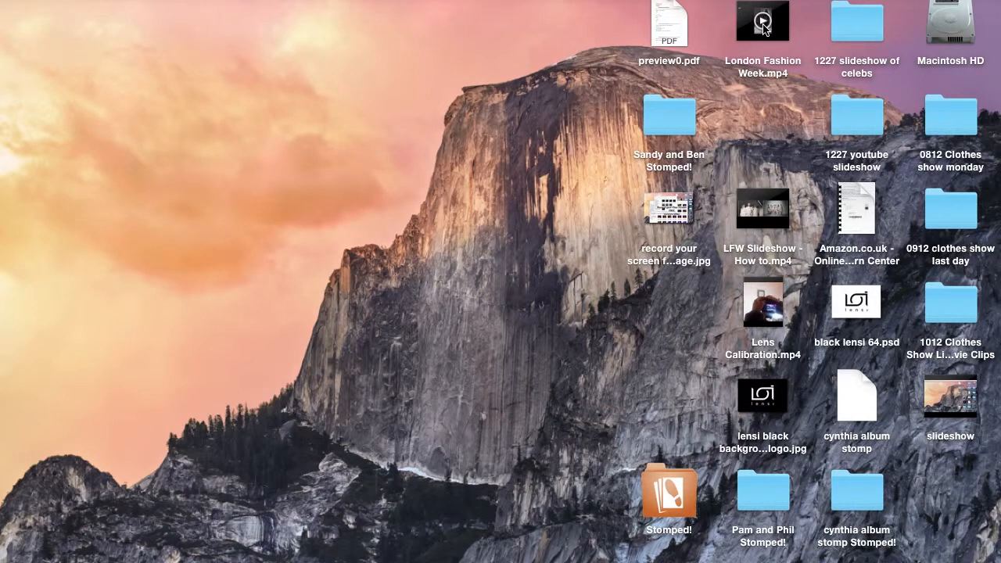
left_click(762, 24)
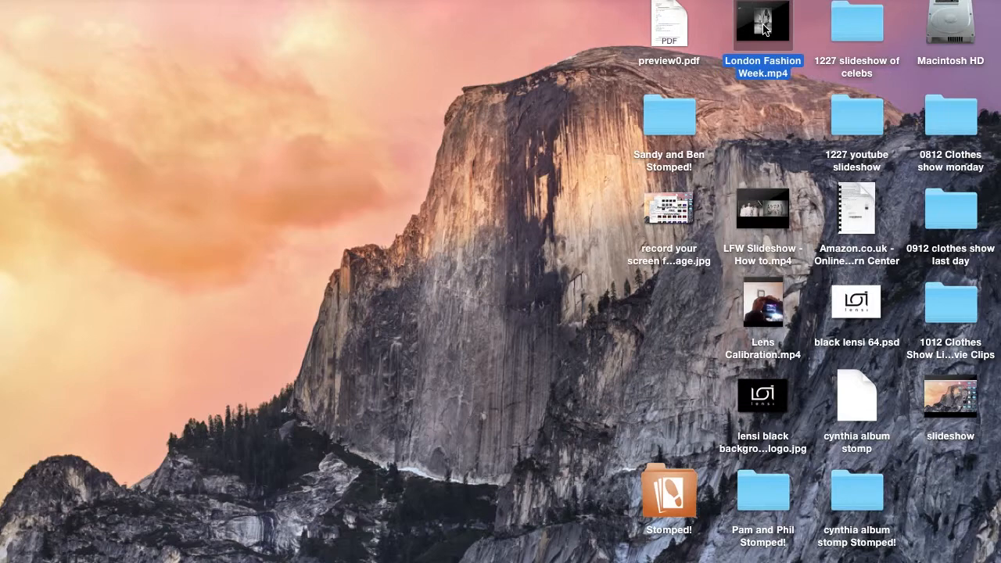
key("space")
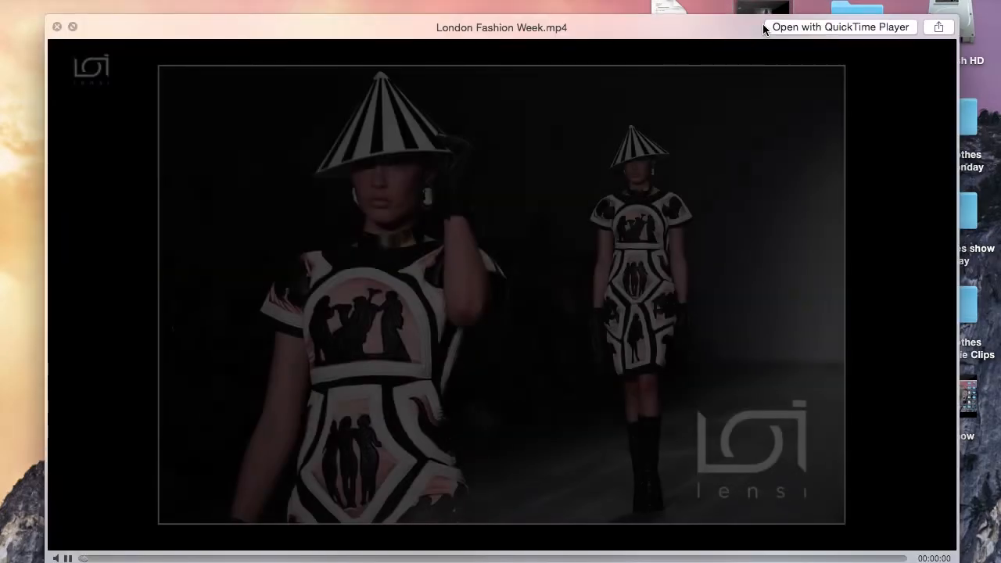